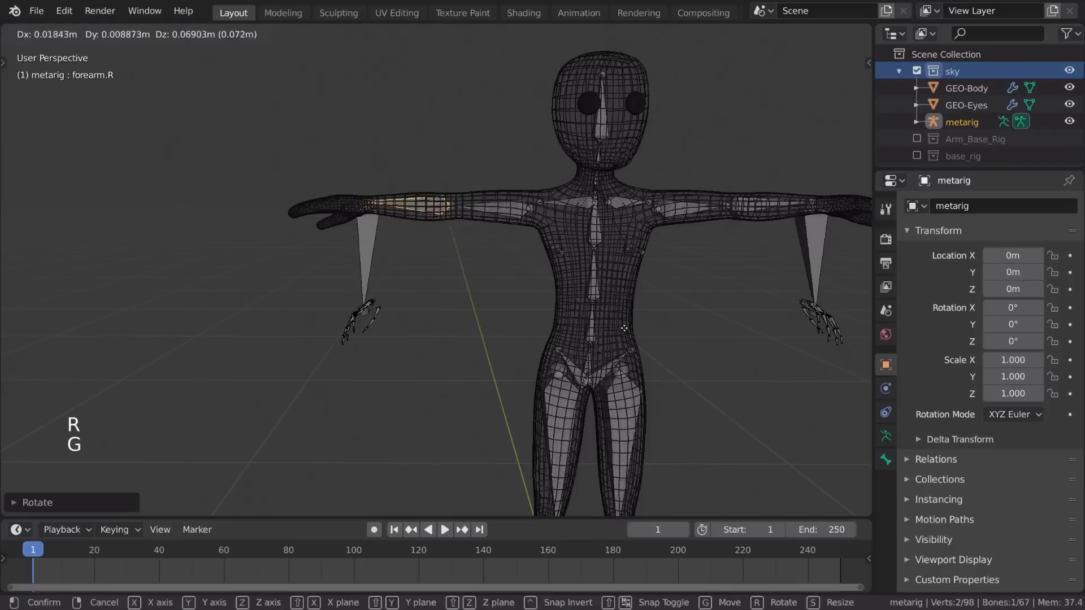
- Move the metarig's detached right hand bones onto the character's right hand
key("b")
left_click_drag(329, 297, 384, 348)
middle_click_drag(385, 347, 436, 266, "shift")
scroll(436, 254, "up", 2)
key("g")
key("g")
left_click(528, 225)
- Select the remaining hand bones of the metarig, then move and scale them to fit the character's hand
middle_click_drag(532, 284, 620, 277, "shift")
scroll(634, 310, "up", 3)
scroll(634, 310, "down", 2)
key("alt+a")
key("b")
key("c")
key("g")
key("s")
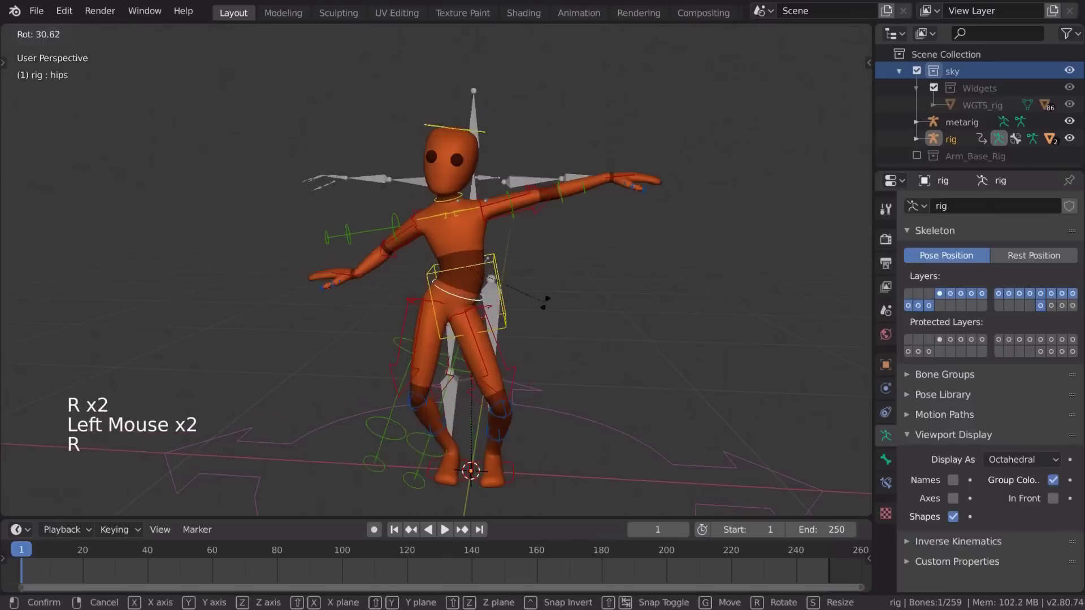
- Tilt the orange character's hips and lift the left leg by moving and rotating their rig controls
left_click(546, 304)
key("g")
key("r")
key("r")
key("g")
left_click(554, 306)
key("r")
key("r")
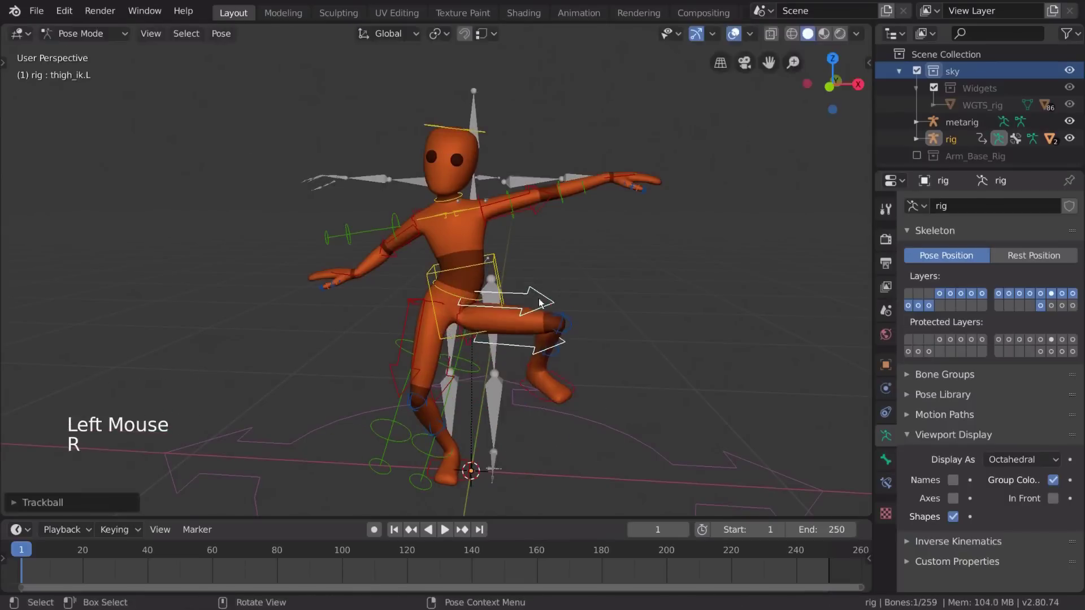
left_click(557, 308)
key("g")
key("r")
- Pose the orange character's outstretched left hand and adjust further rig controls by moving and rotating them
left_click(637, 181)
key("g")
key("r")
key("r")
key("r")
scroll(548, 286, "down", 1)
key("g")
middle_click_drag(559, 237, 542, 282, "shift")
left_click(548, 286)
scroll(549, 286, "up", 2)
key("r")
left_click(542, 282)
key("r")
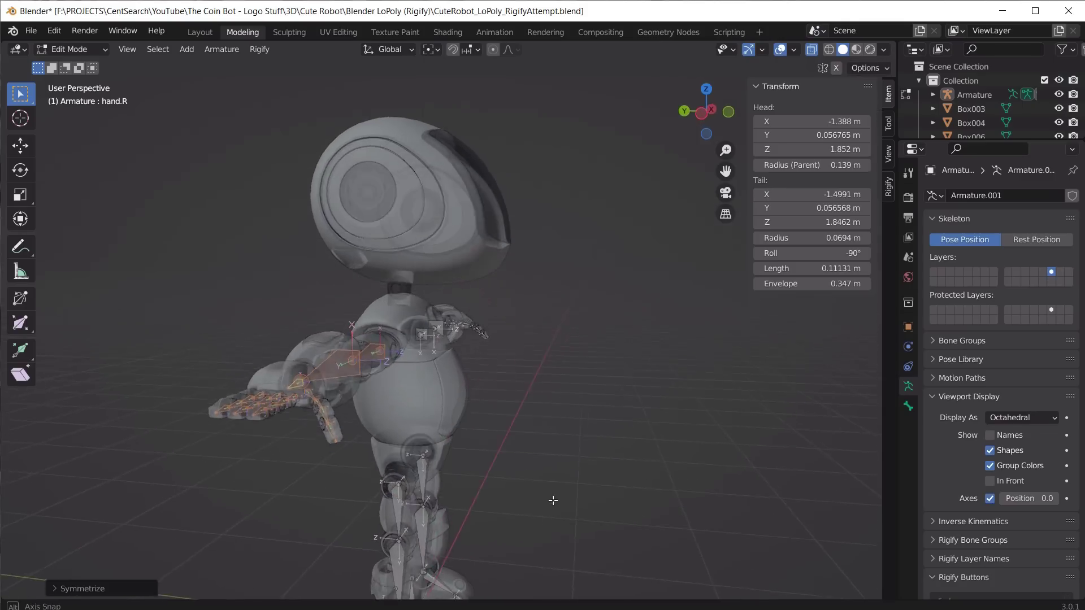
middle_click_drag(557, 498, 173, 452)
scroll(153, 446, "up", 5)
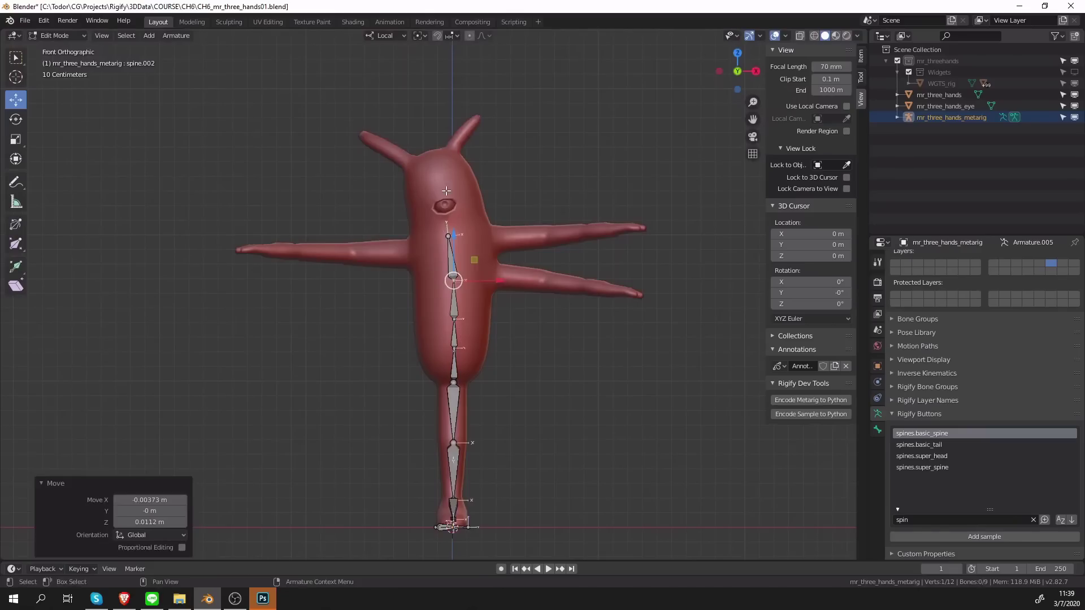
- Reposition the tip joint of the topmost spine bone slightly inside the three-handed character's body
scroll(446, 191, "up", 2)
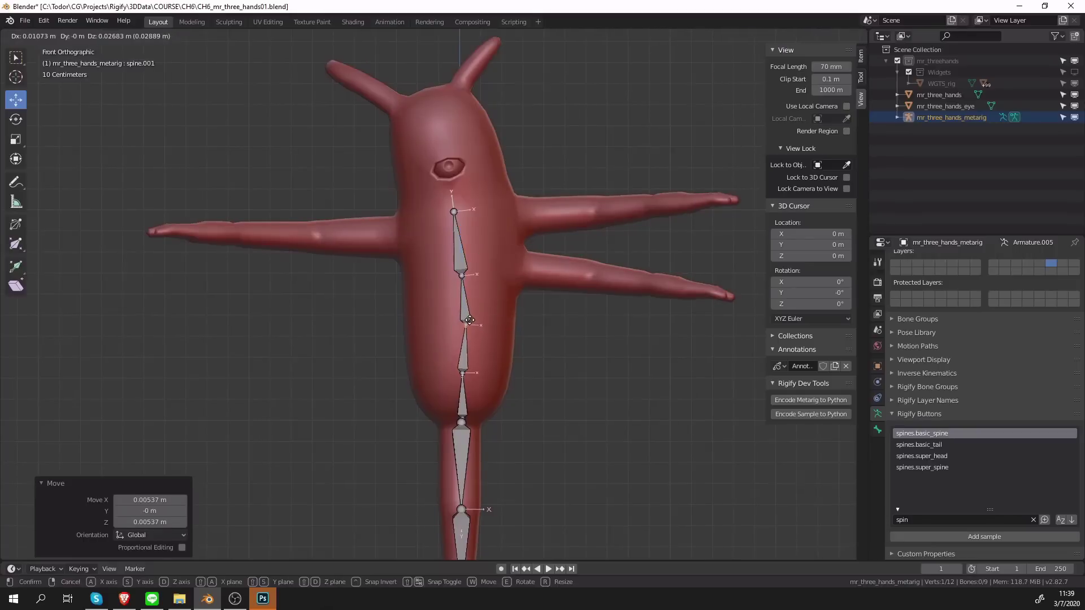
left_click_drag(456, 215, 456, 216)
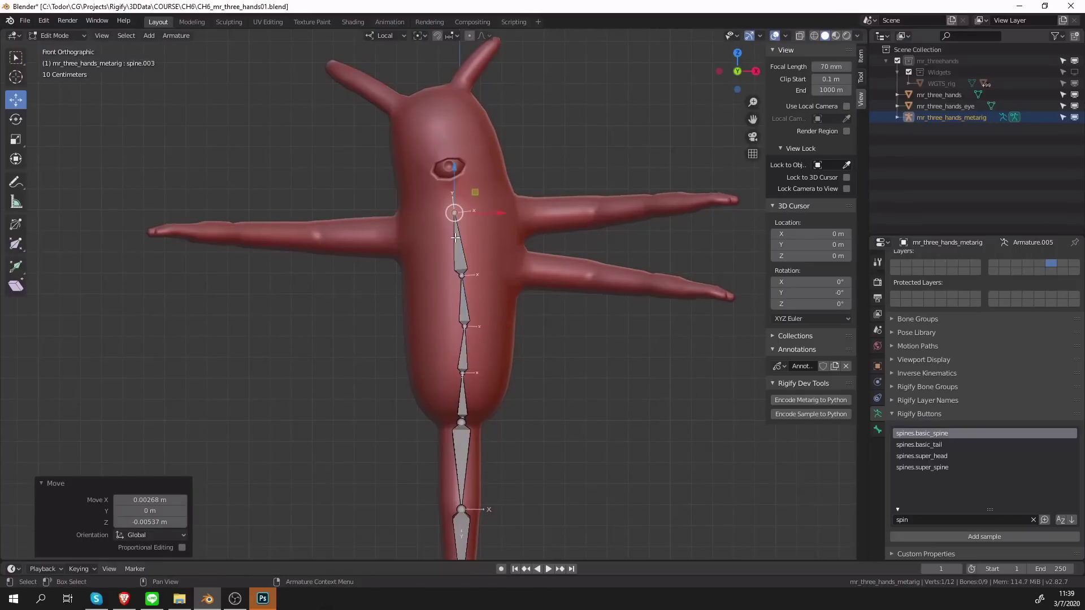
scroll(472, 314, "up", 2)
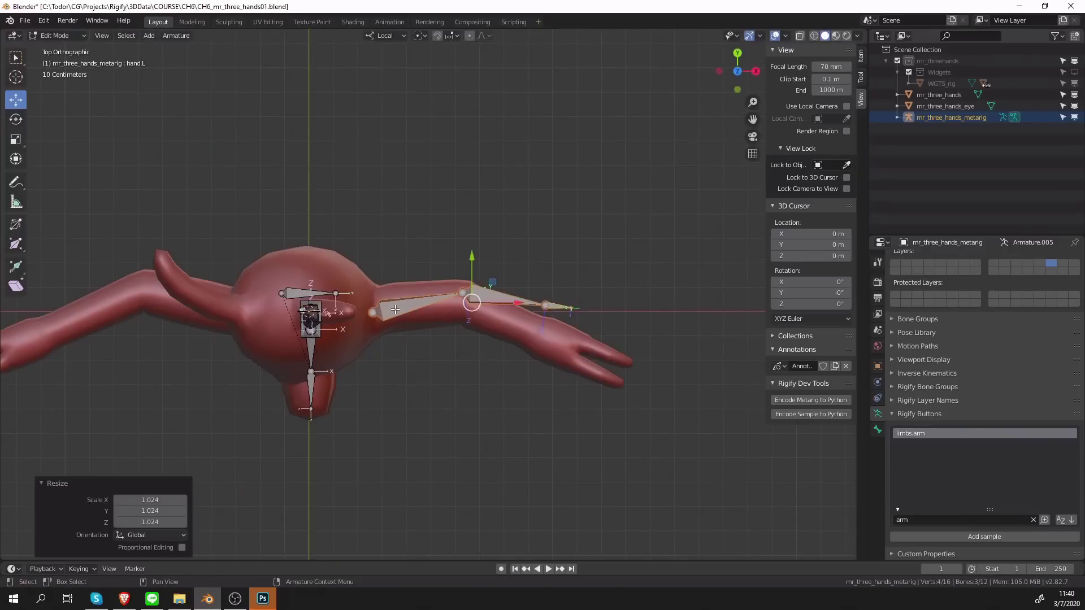
- Nudge the hand end of the three-handed character's upper left arm chain to follow the arm mesh
left_click(395, 310)
middle_click_drag(407, 306, 432, 243)
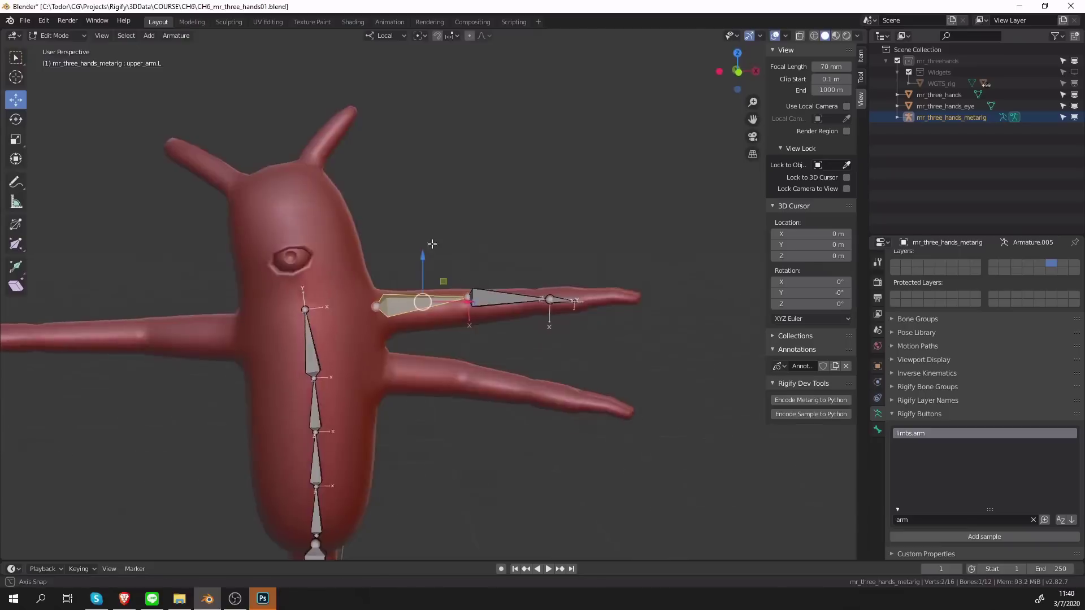
left_click_drag(562, 300, 565, 298)
middle_click_drag(710, 414, 599, 347)
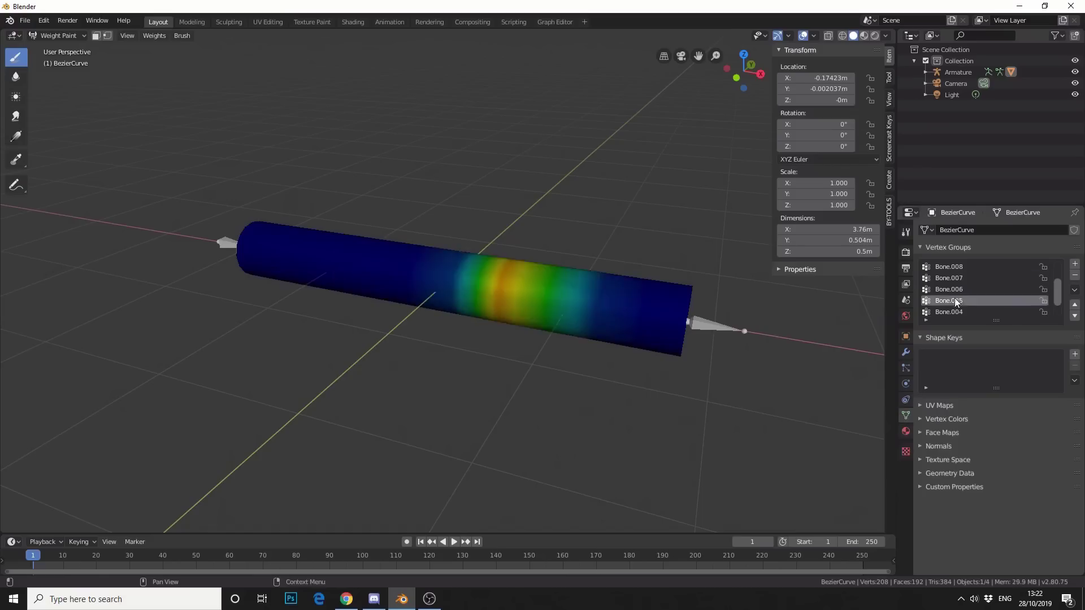
- Select the Bone.005 vertex group, leave weight painting, and put the armature into Pose Mode
left_click(955, 297)
left_click(56, 35)
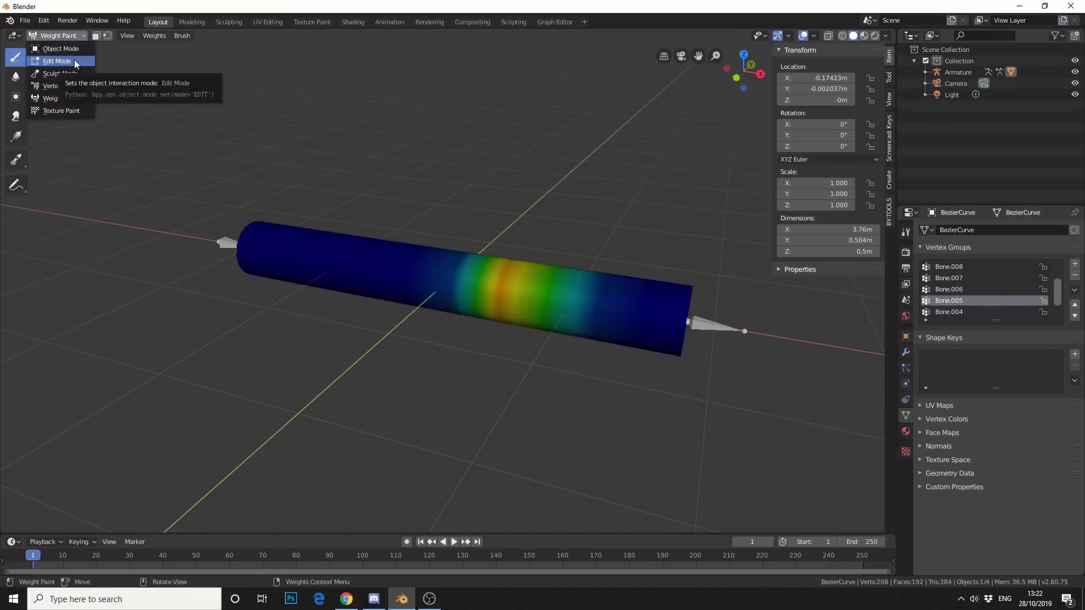
left_click(57, 53)
left_click(227, 242)
left_click(56, 35)
left_click(76, 76)
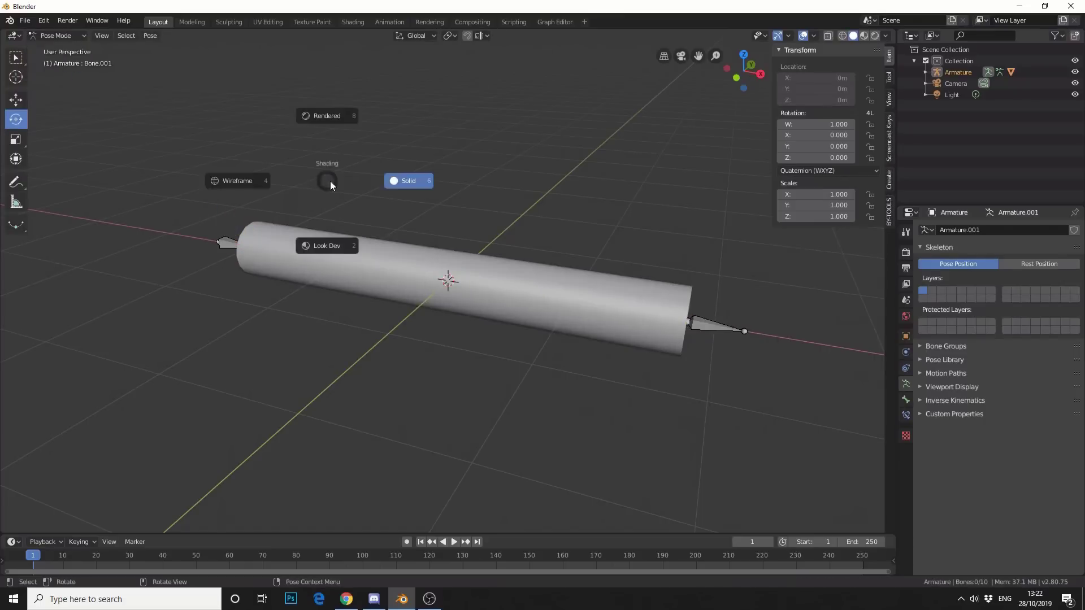
- Switch the viewport to wireframe shading and rotate the bone near the middle of the chain
key("4")
left_click(452, 284)
key("r")
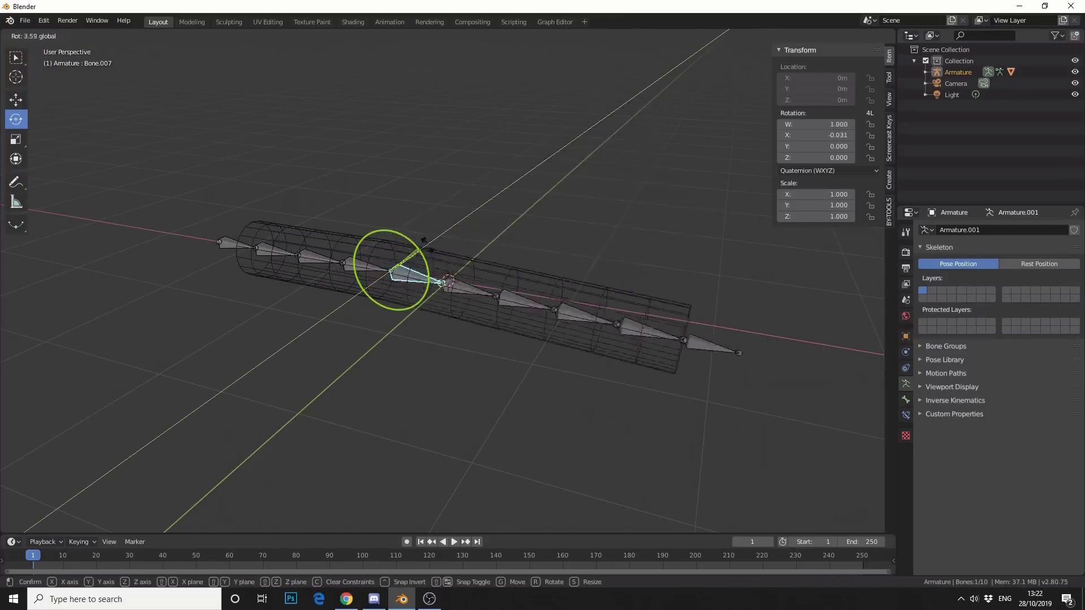
key("Return")
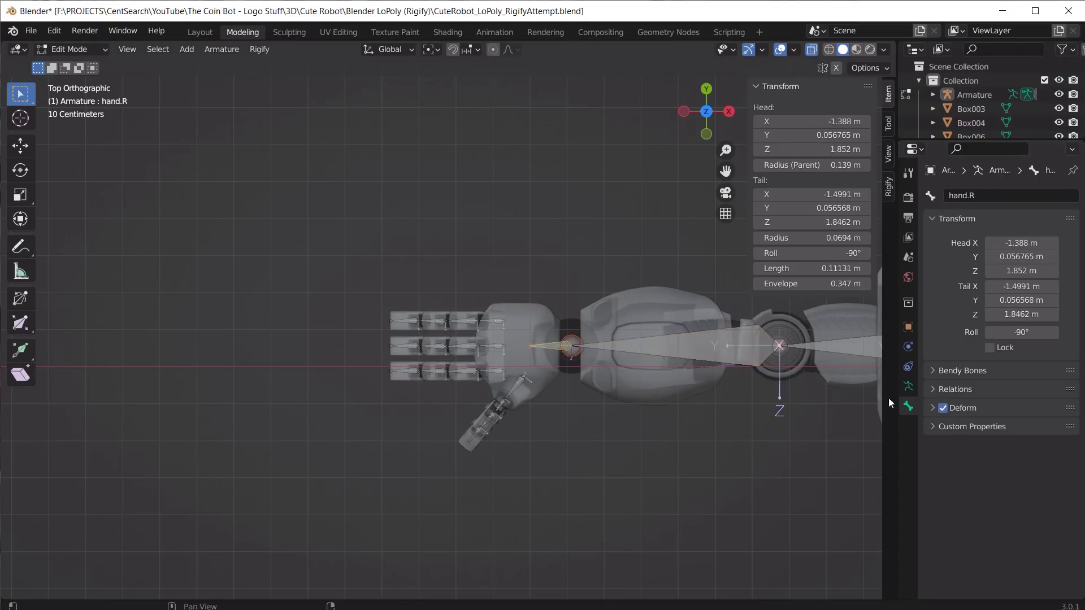
- Move the robot armature's neck-to-head joint and upper spine joint along the Y axis to match the body
scroll(254, 126, "up", 5)
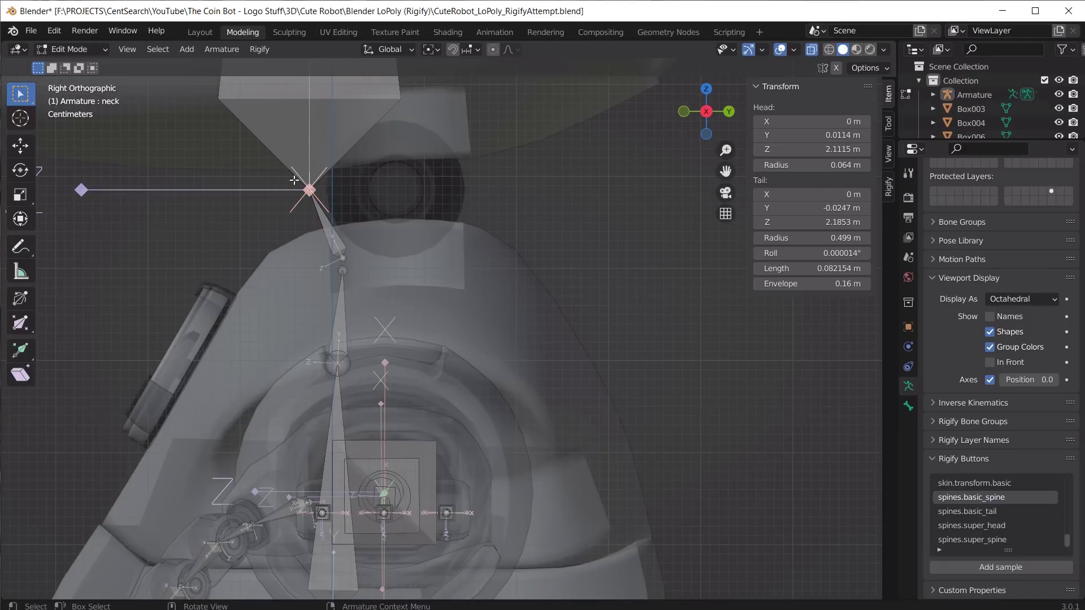
key("g")
key("y")
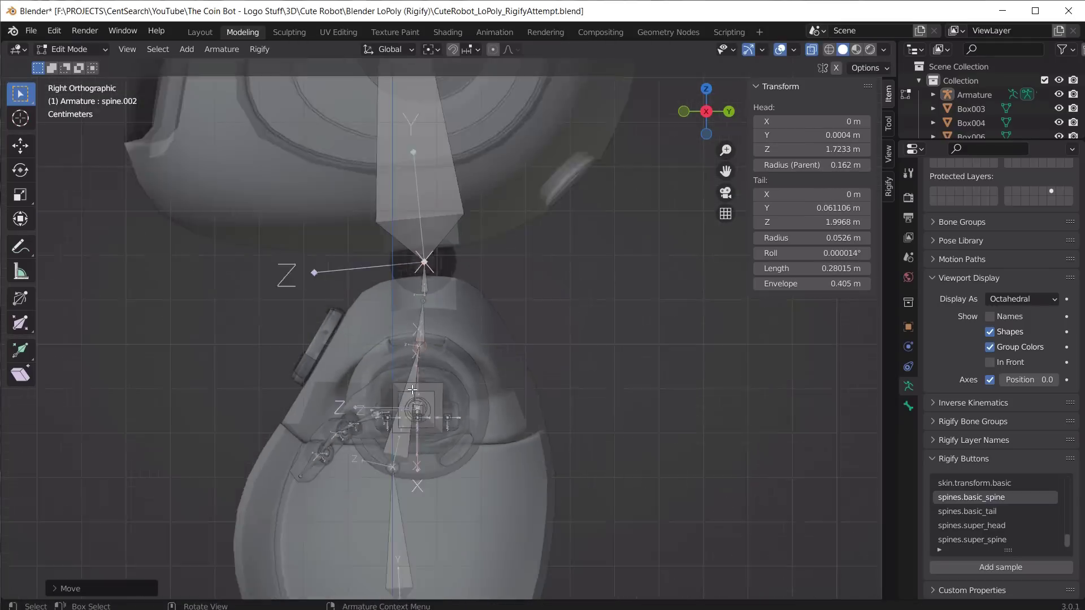
key("g")
key("y")
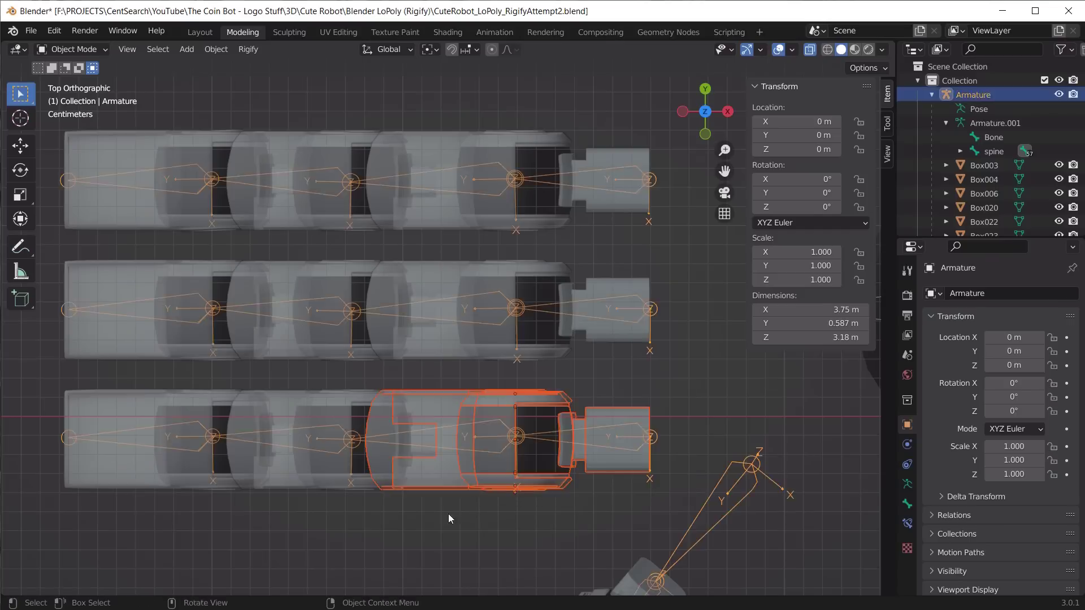
- Try to parent the selected mesh pieces at the base of the lowest finger to the palm.04.R bone
key("ctrl+Tab")
left_click(600, 440)
key("ctrl+p")
left_click(532, 545)
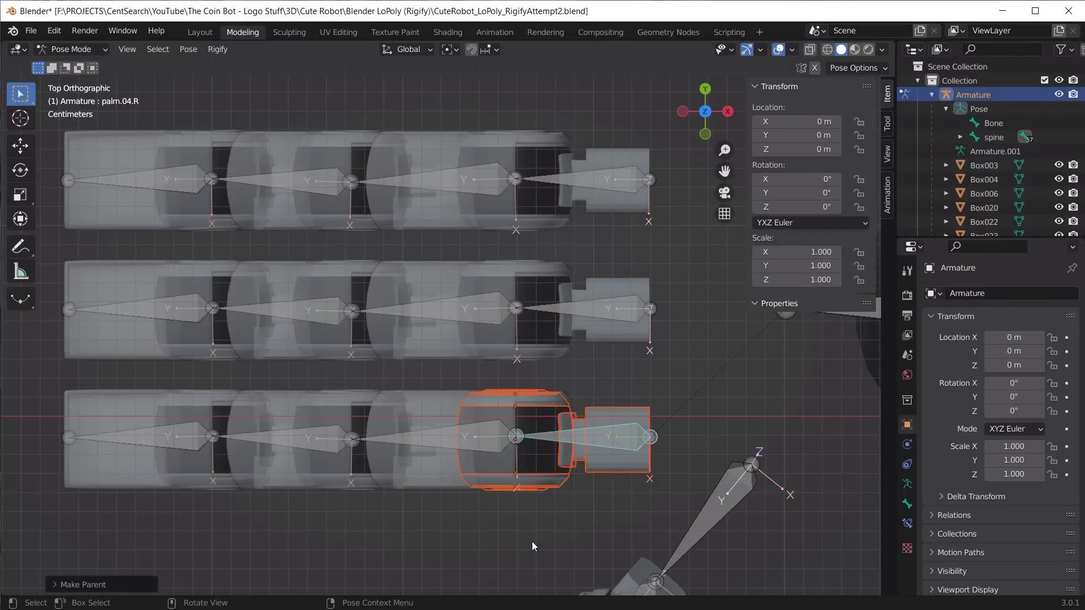
key("ctrl+z")
key("ctrl+z")
key("ctrl+z")
- Select the pieces of the lowest finger's middle section plus the object at its tip, and open the interaction mode choices
key("Escape")
left_click_drag(454, 371, 311, 530)
left_click(100, 405, "shift")
left_click(72, 50)
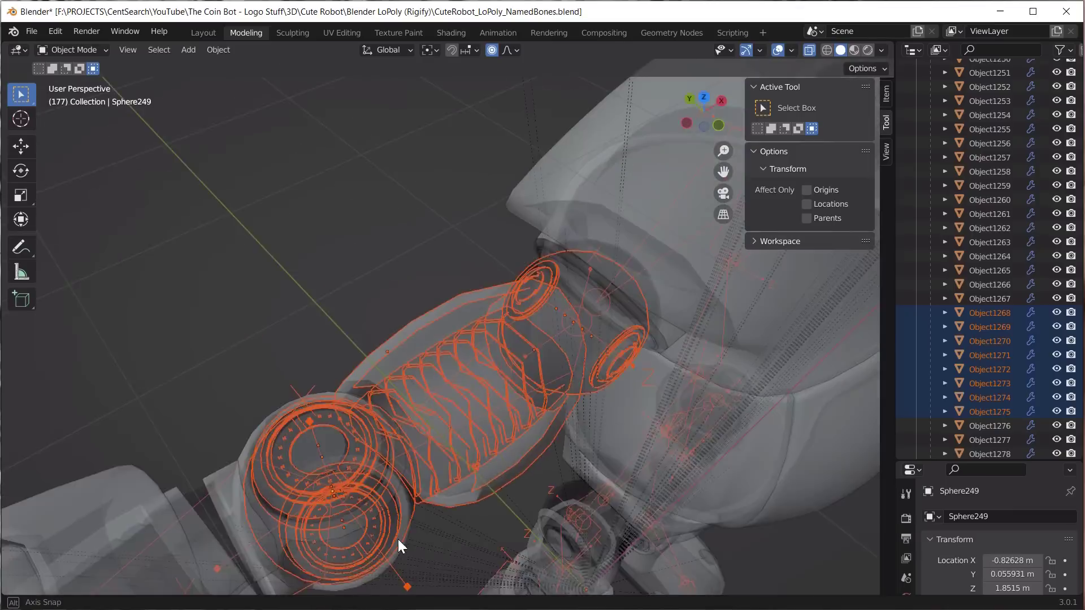
- Open Batch Rename for the selected upper arm pieces and open the find text for editing
middle_click_drag(398, 539, 401, 469)
key("ctrl+F2")
left_click(457, 524)
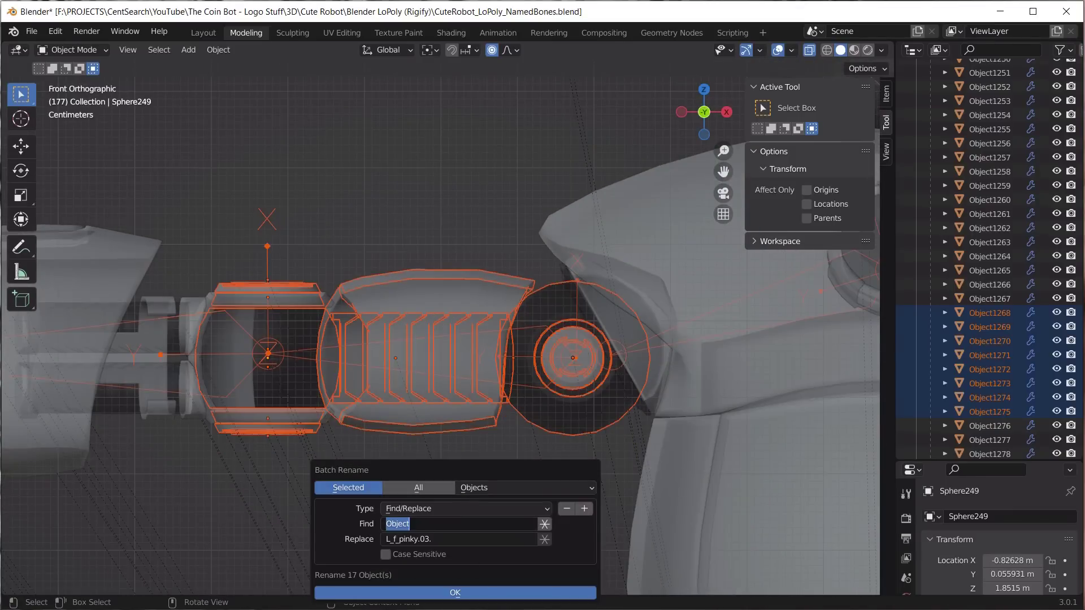
key("Tab")
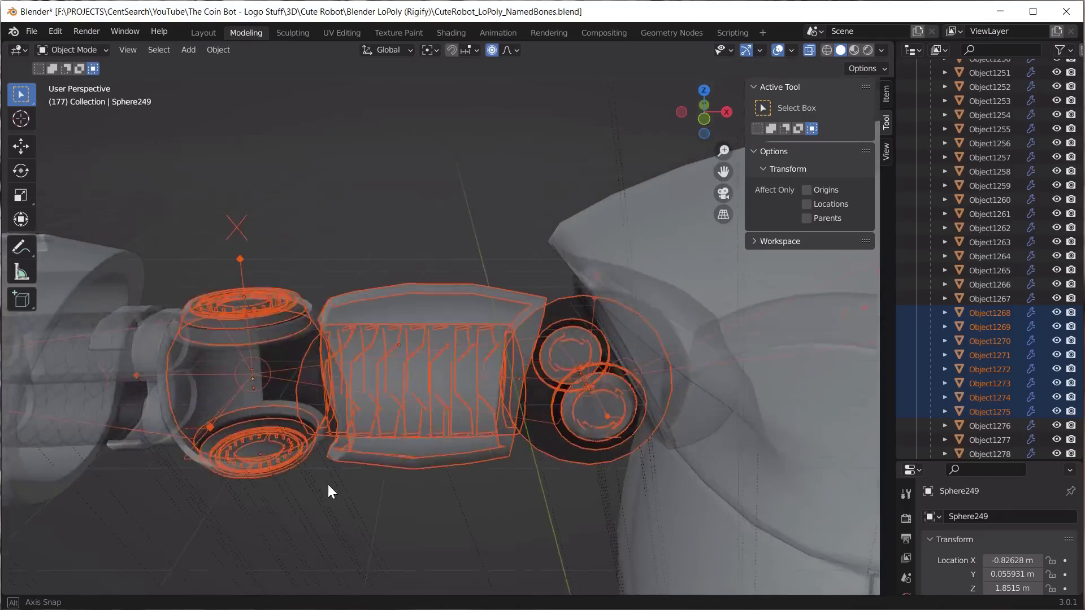
middle_click_drag(328, 484, 402, 473)
key("ctrl+F2")
left_click(430, 523)
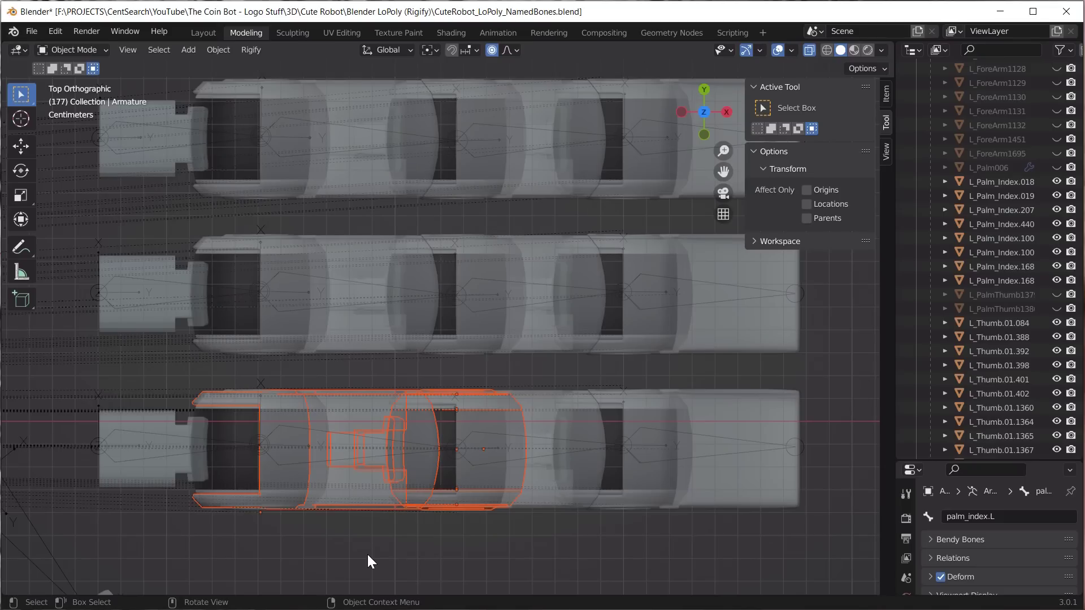
- Batch rename the selected index finger pieces, replacing Cylinder with L_f_Index.01
key("ctrl+F2")
left_click(324, 539)
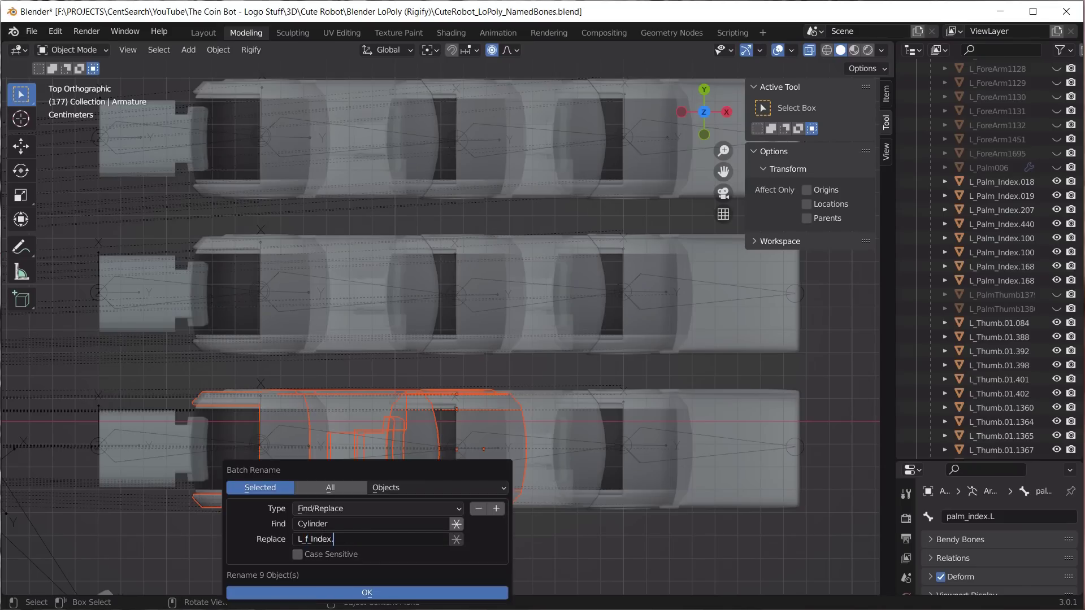
key("Return")
key("Return")
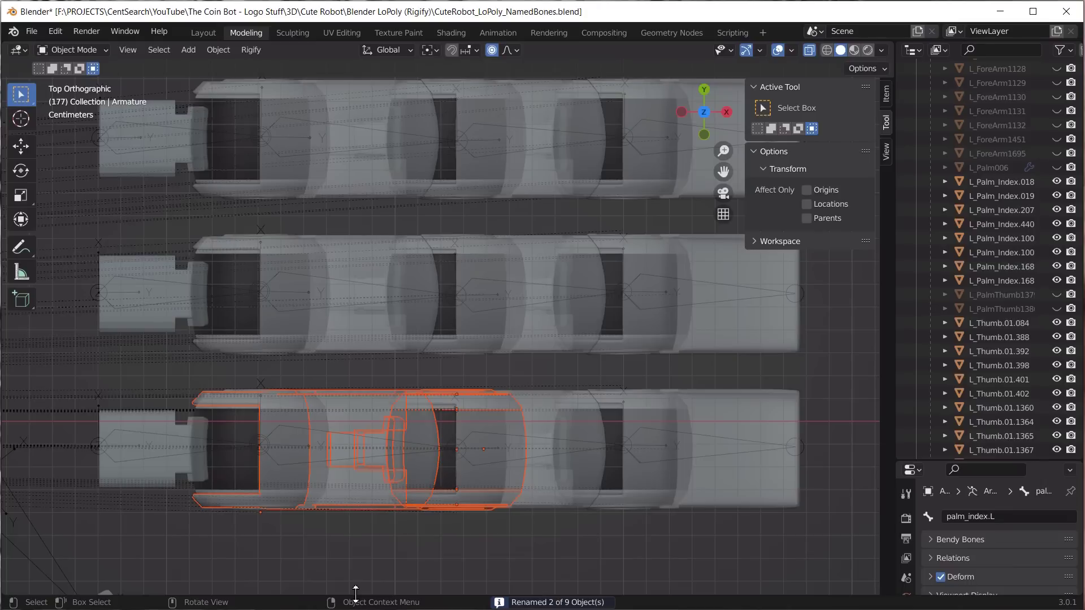
- Run another batch rename on the same finger pieces with L_f_Index.01. as the replacement text
key("ctrl+F2")
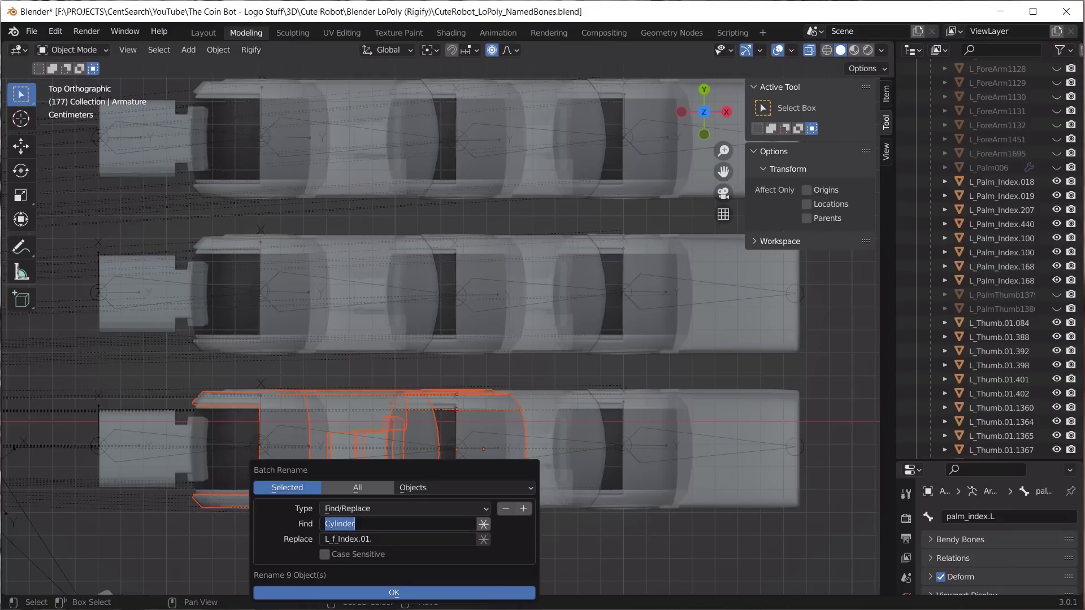
key("Return")
key("Return")
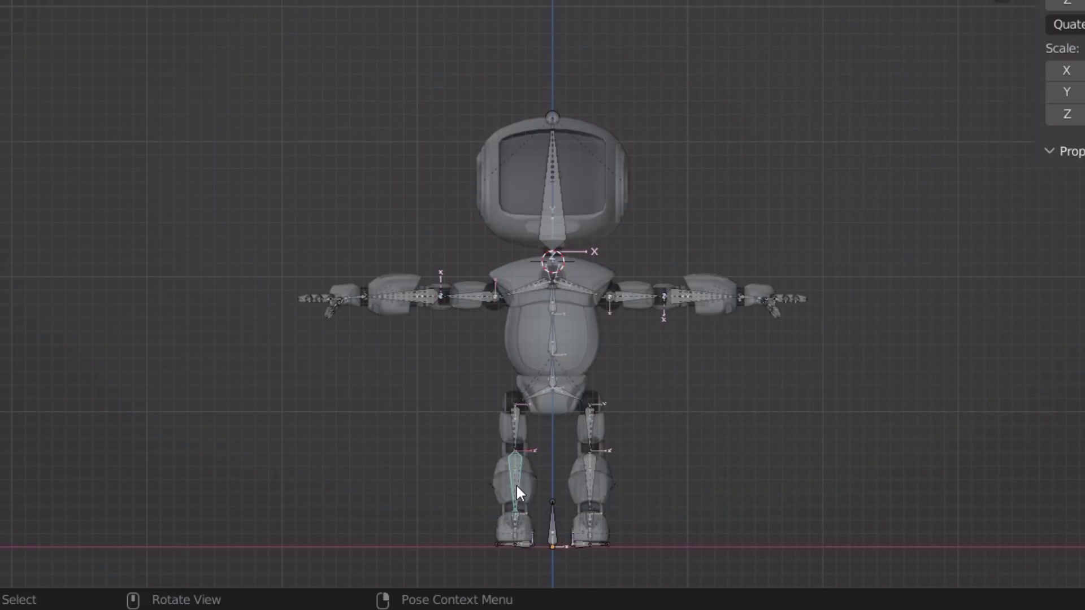
- Rotate the robot's two shin bones and one forearm bone to try out the rig's movement
key("r")
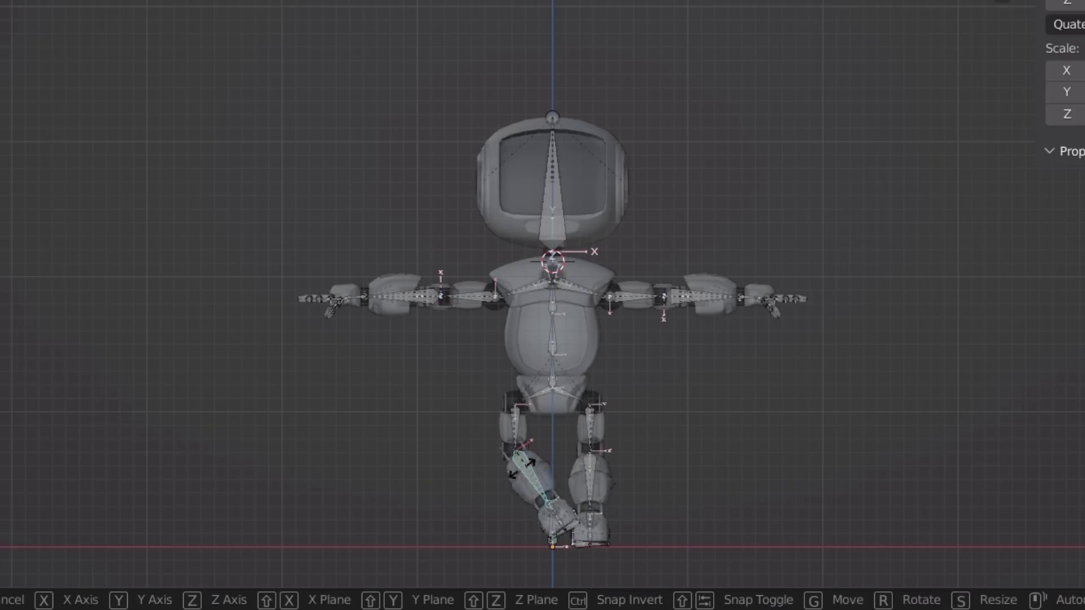
left_click(587, 480)
key("r")
left_click(684, 302)
key("r")
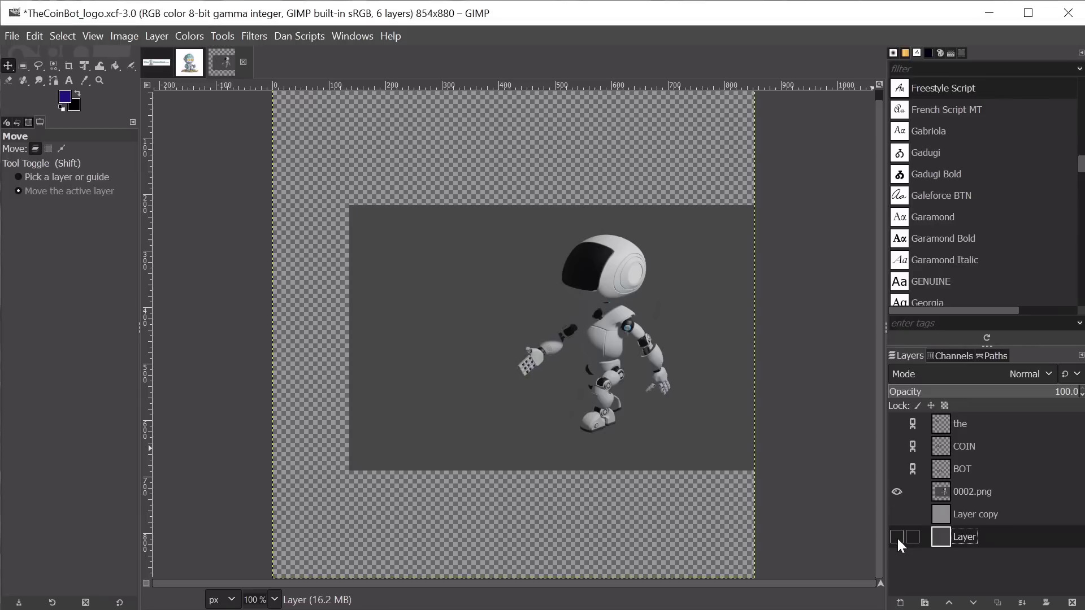
- Switch to GIMP and make the lowest layer, named Layer, visible behind the robot render
left_click(897, 537)
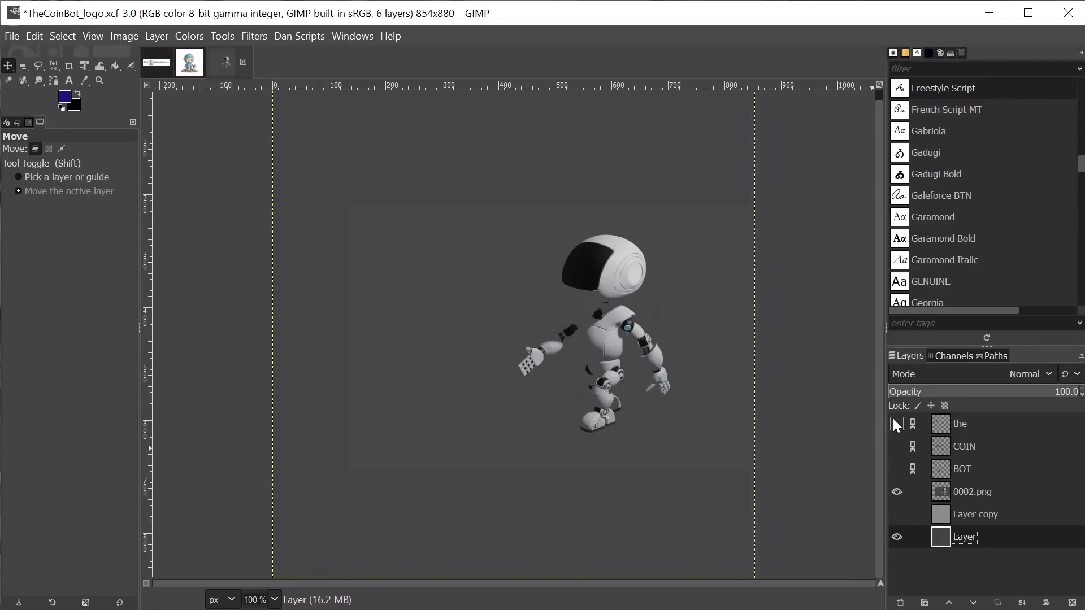